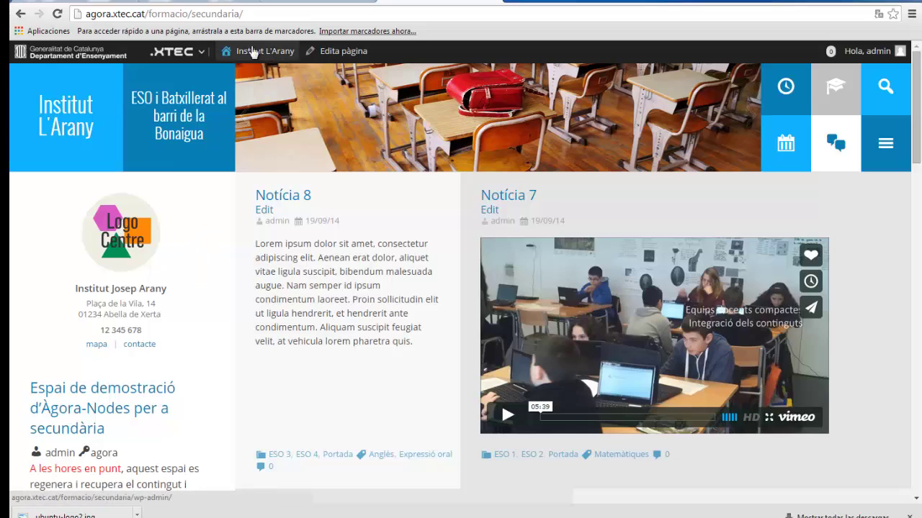
Step: Open the site's widget management page and add a Text widget to the "Portada (Barra esquerra)" area
mouse_move(260, 57)
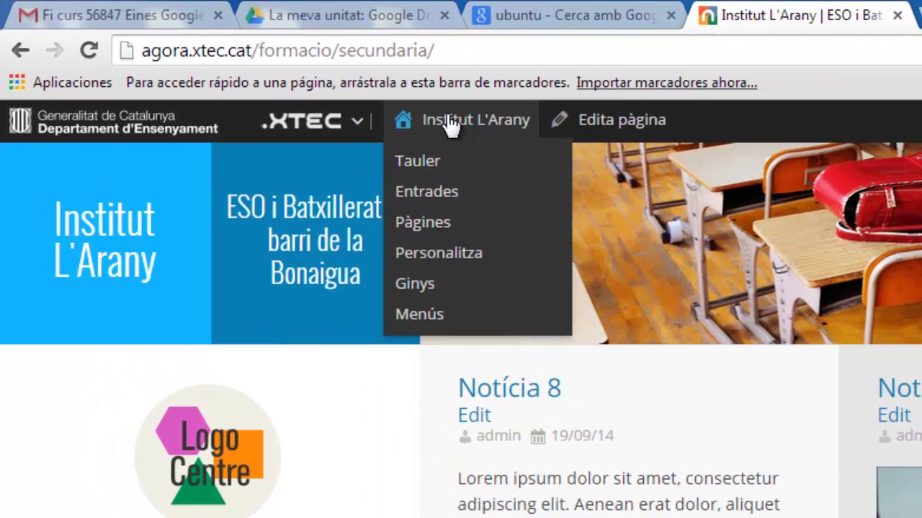
click(425, 286)
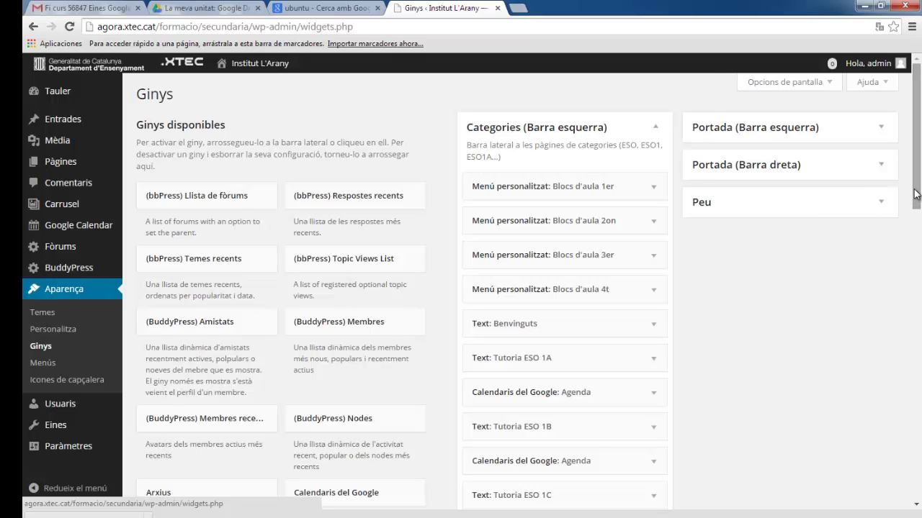
drag(917, 203, 917, 416)
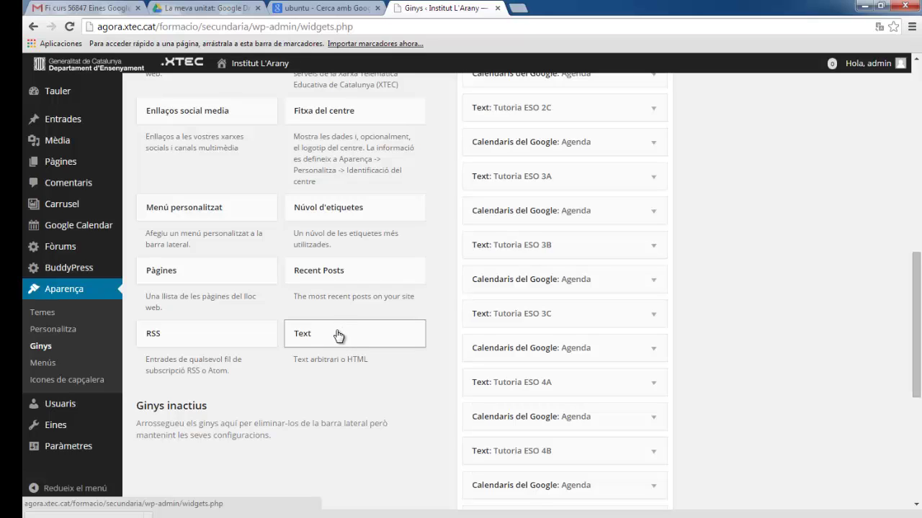
drag(338, 338, 747, 131)
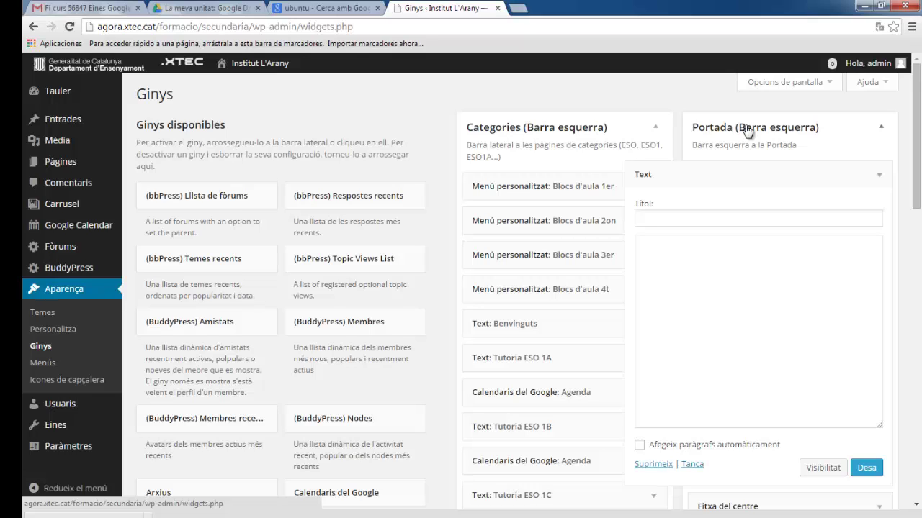
Step: Title the new text widget "Prova de ginys enllaços", save it, and view the site's front page
click(665, 219)
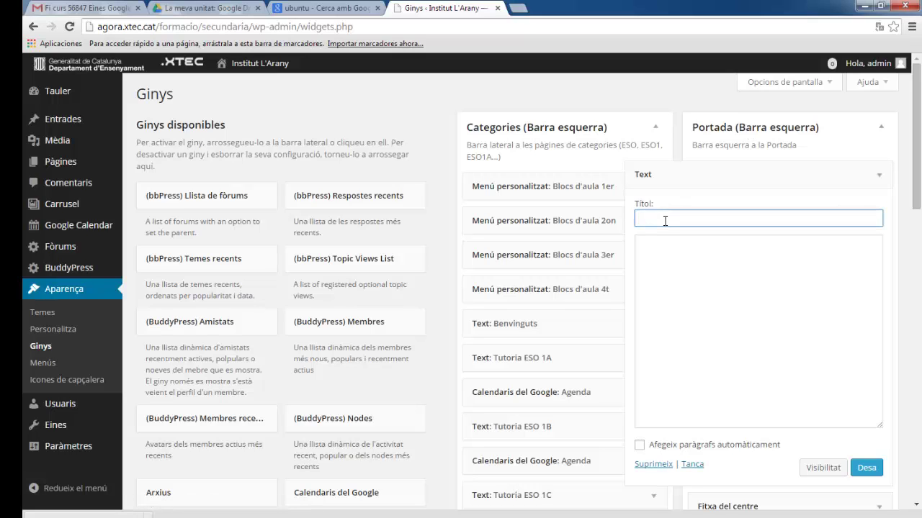
text(Prova de ginys enllaços)
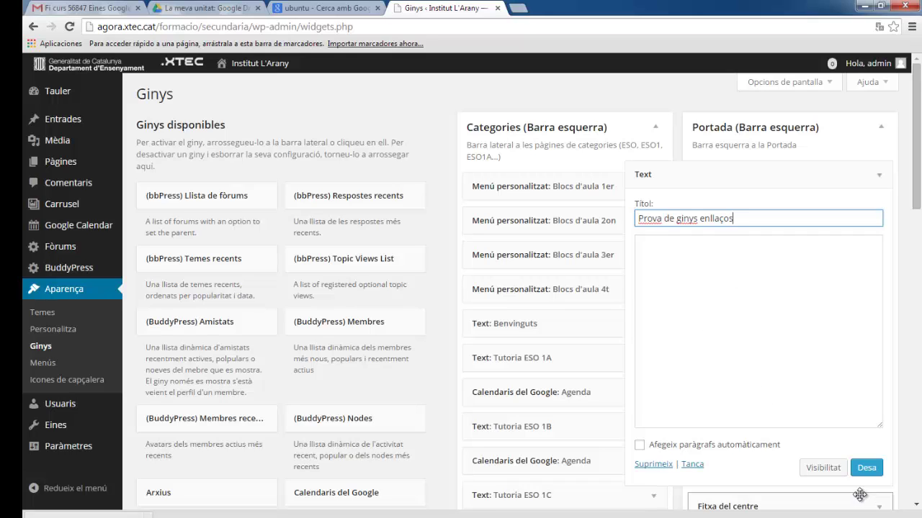
click(868, 471)
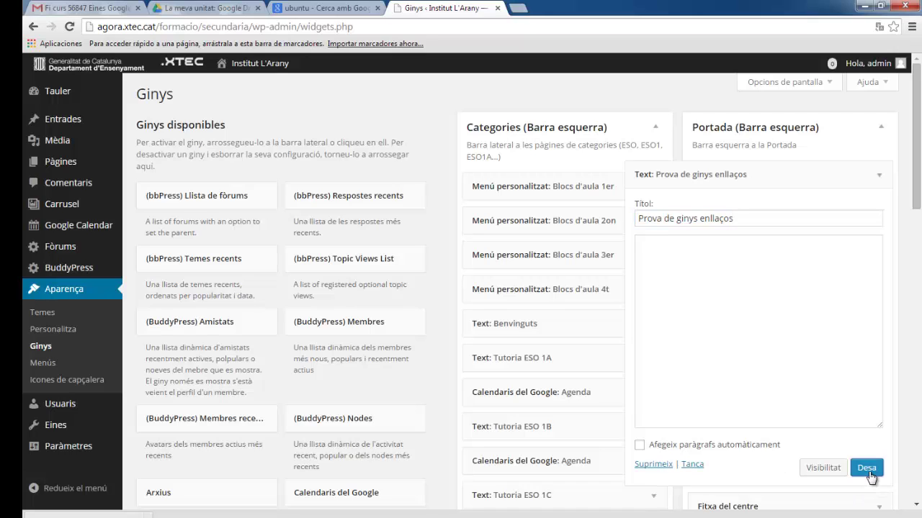
click(263, 64)
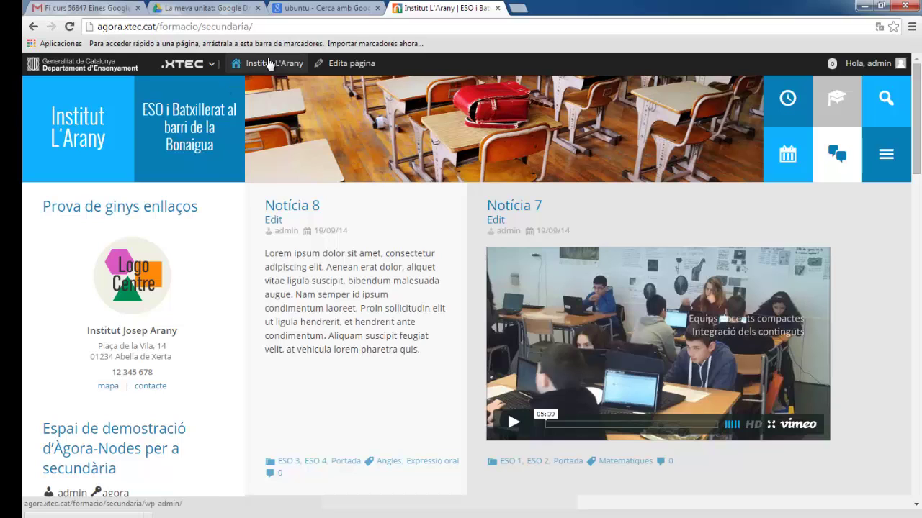
Step: Return to widget management and move the "Prova de ginys enllaços" widget directly below "Calendaris del Google" in "Portada (Barra esquerra)"
mouse_move(270, 64)
click(247, 155)
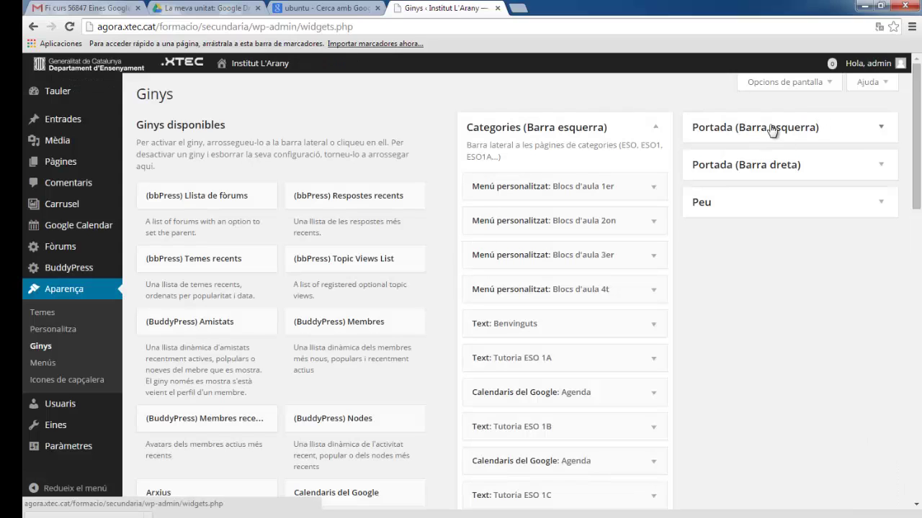
click(881, 127)
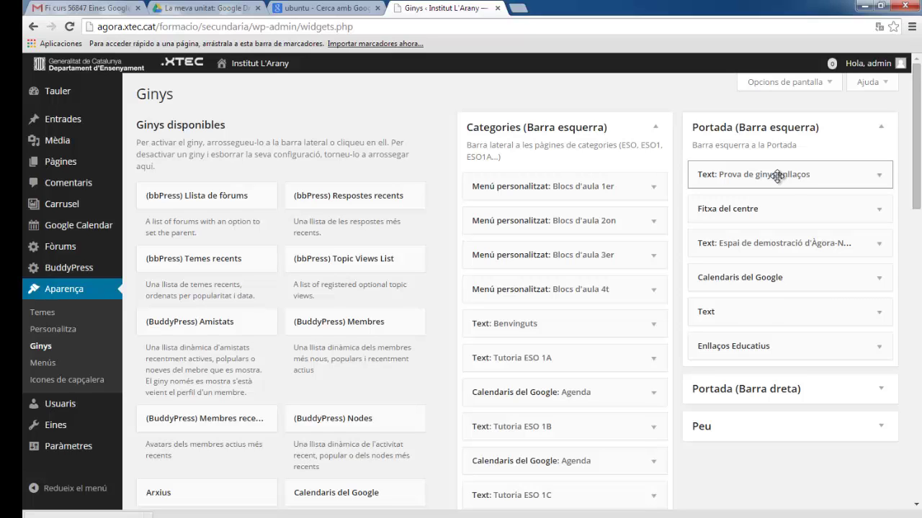
drag(777, 176, 780, 275)
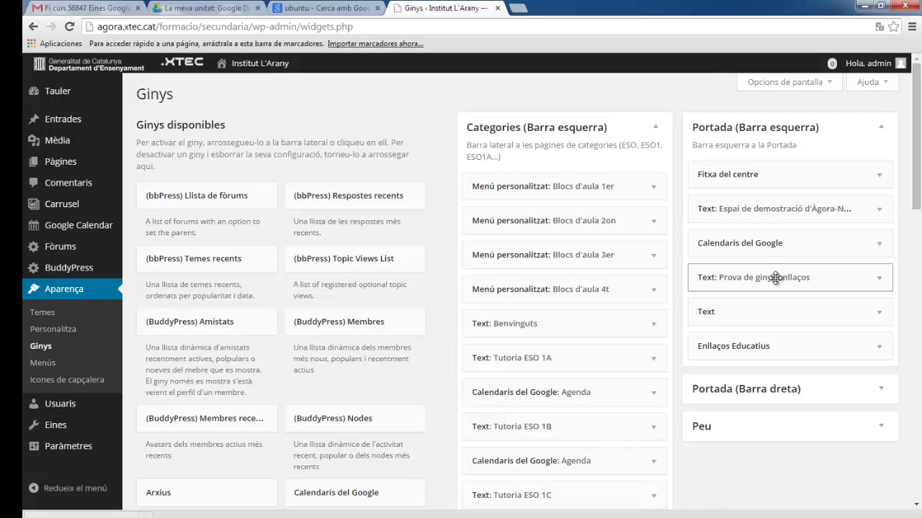
click(879, 282)
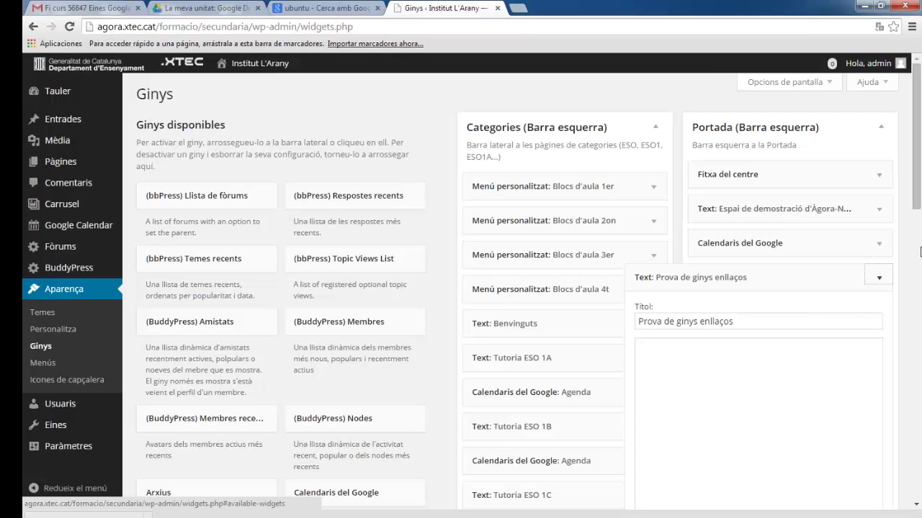
drag(916, 202, 916, 225)
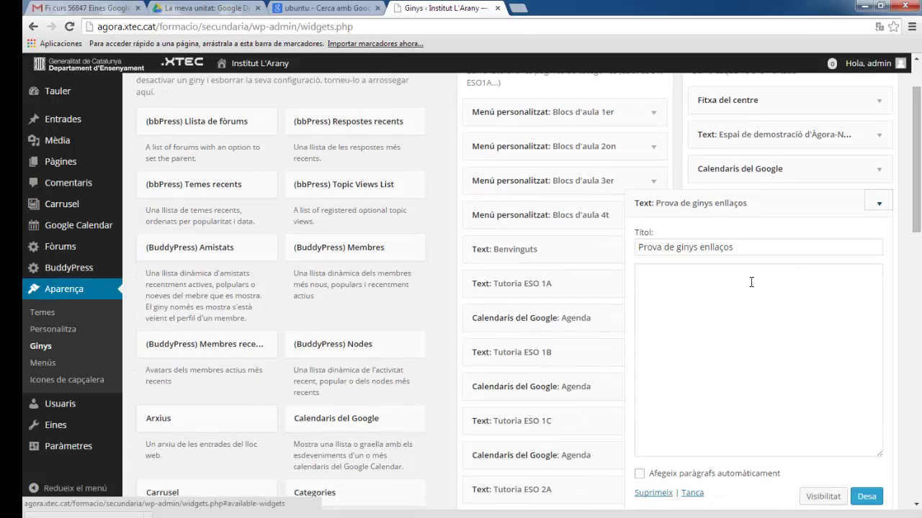
click(670, 284)
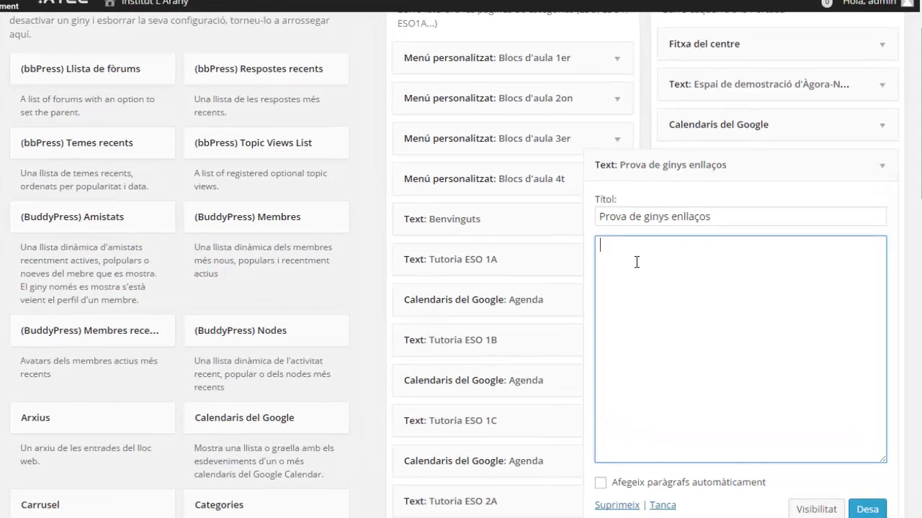
text(<)
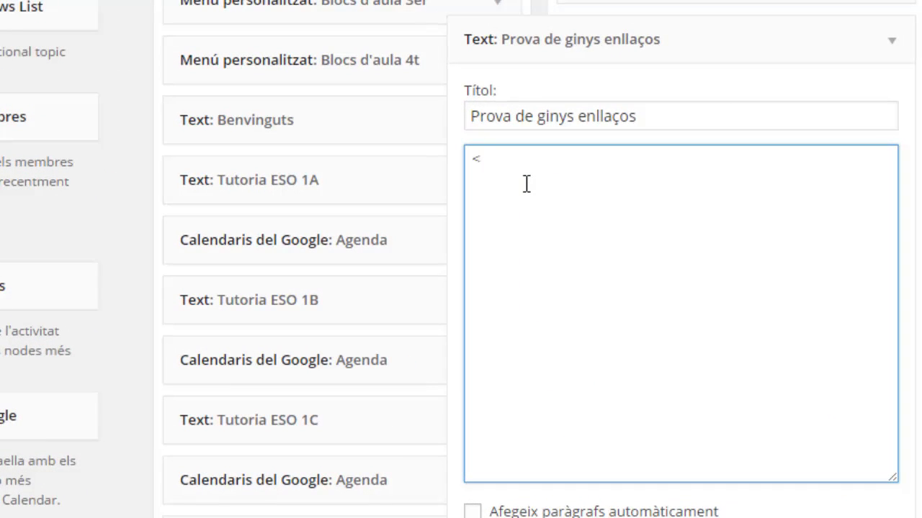
text(a href= ")
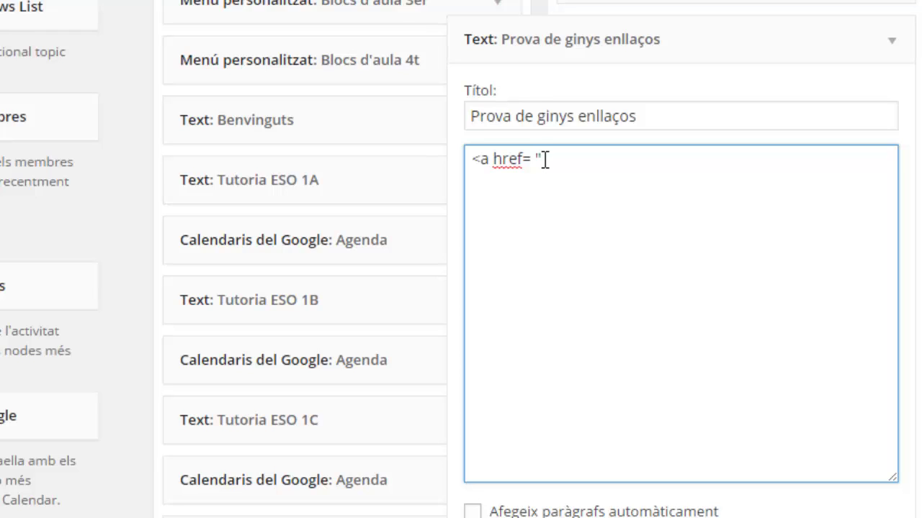
text(http://www.ubuntu.com)
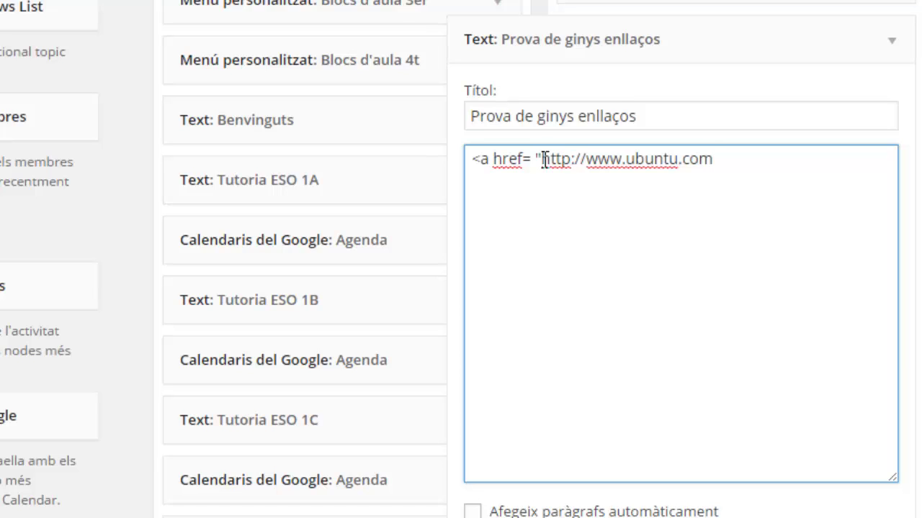
text(")
Step: Complete the link code with target="_blank">, the link text UBUNTU and the closing </a> tag
text(target)
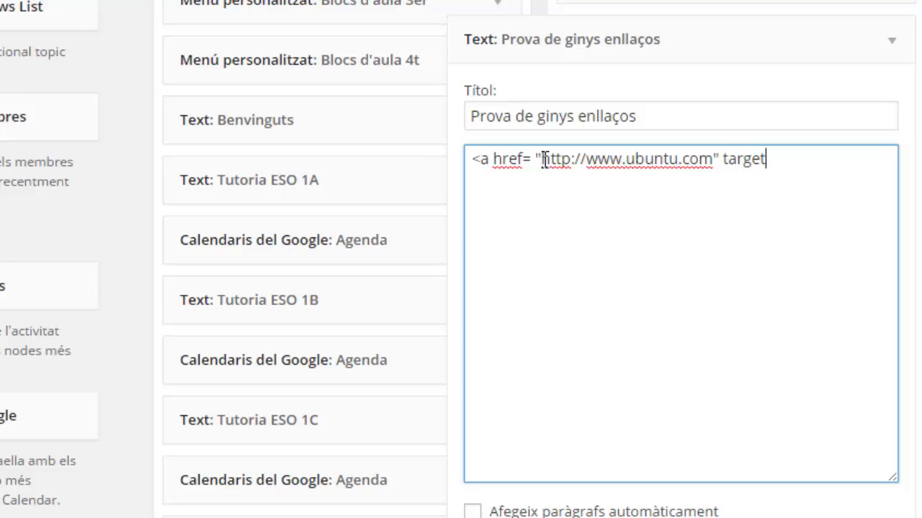
text(="_blank">)
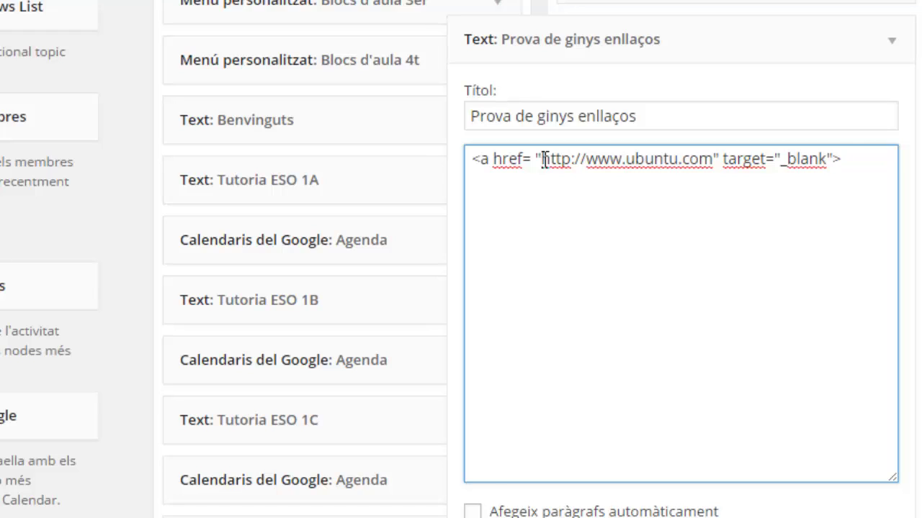
text(UBUNTU)
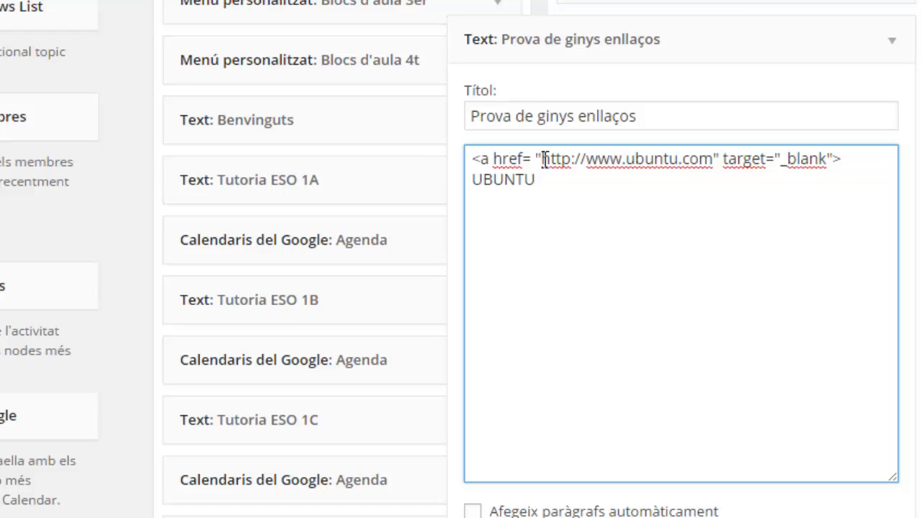
text(</a>)
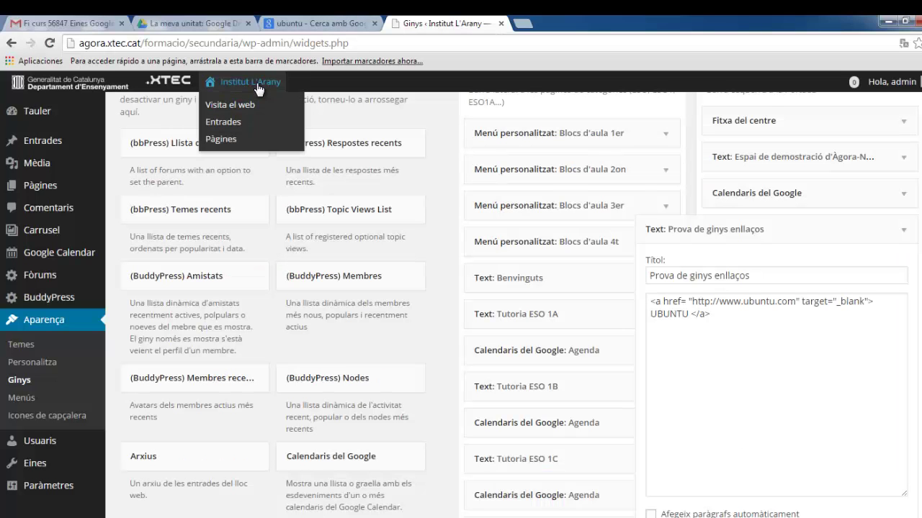
Step: View the site's front page, test the UBUNTU link under "Prova de ginys enllaços", and close the page it opens
click(256, 84)
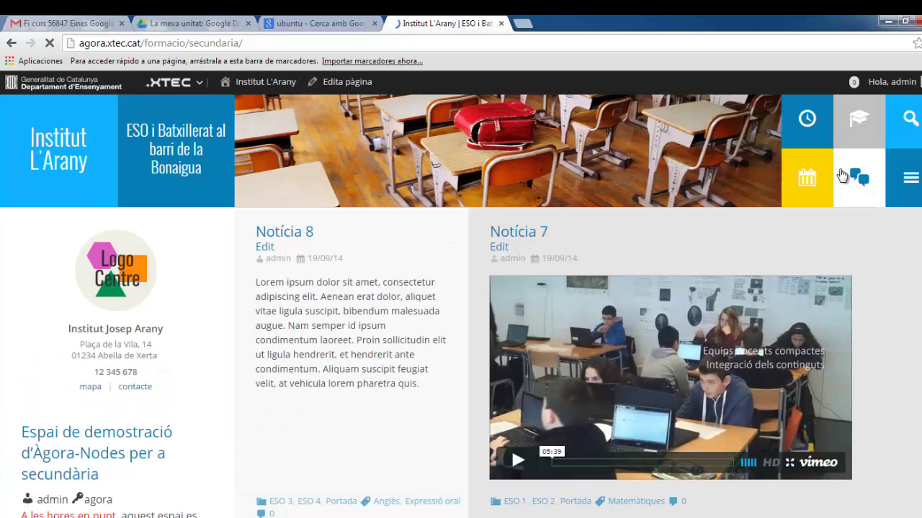
scroll(512, 414, down, 3)
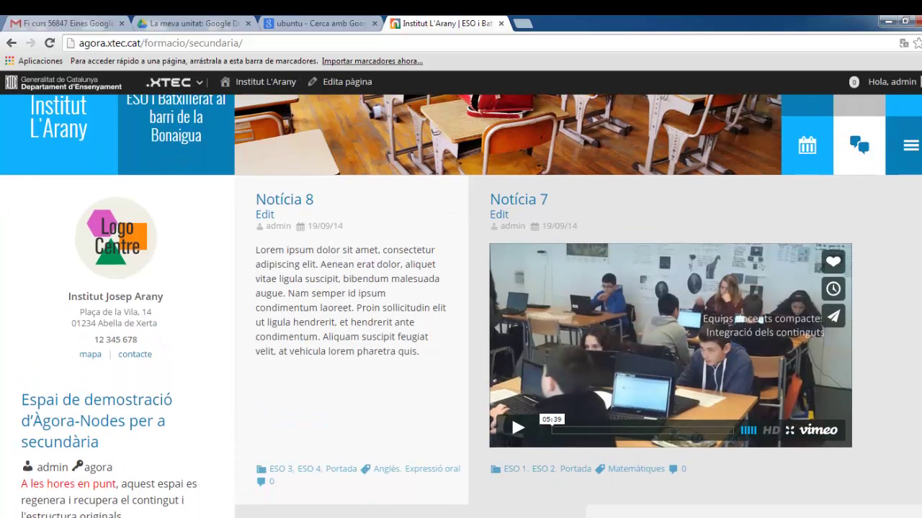
scroll(512, 311, down, 3)
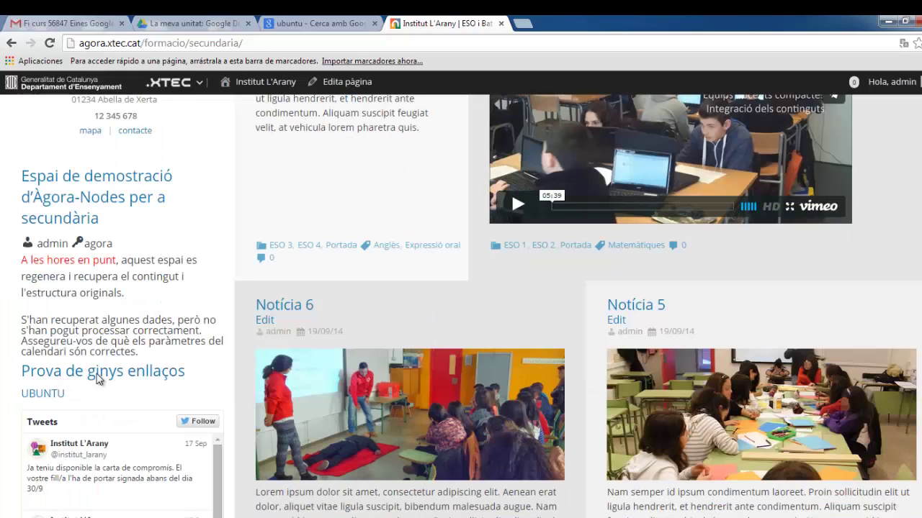
click(46, 396)
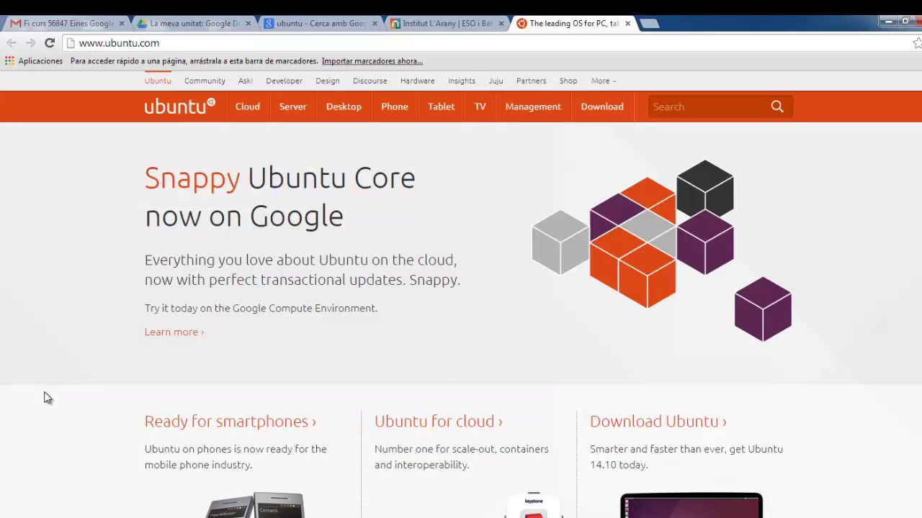
click(628, 24)
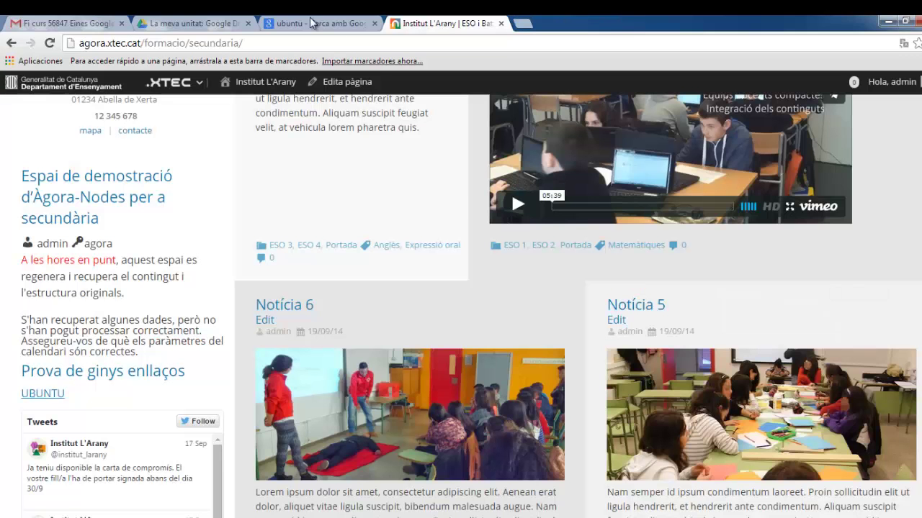
Step: Reopen the "Prova de ginys enllaços" widget for editing, add <br/> after the UBUNTU link's closing tag, and start a new line
scroll(432, 216, up, 5)
mouse_move(274, 85)
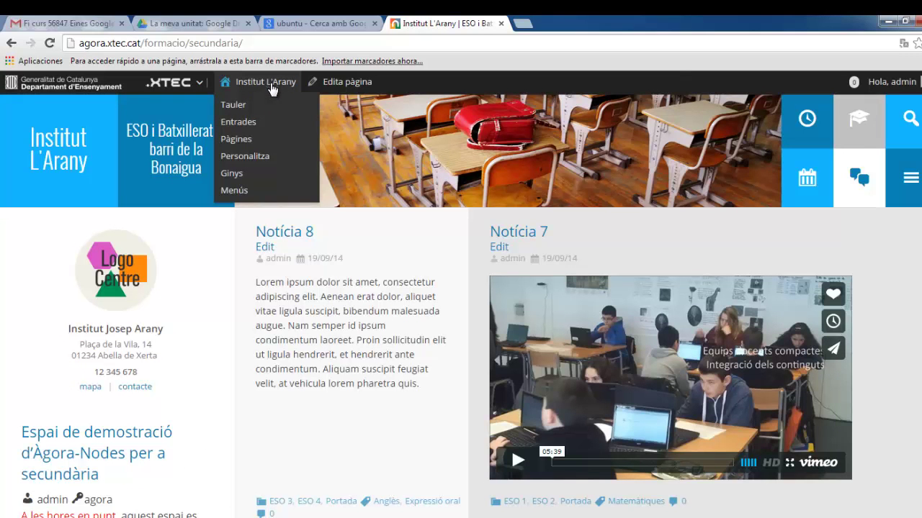
click(240, 173)
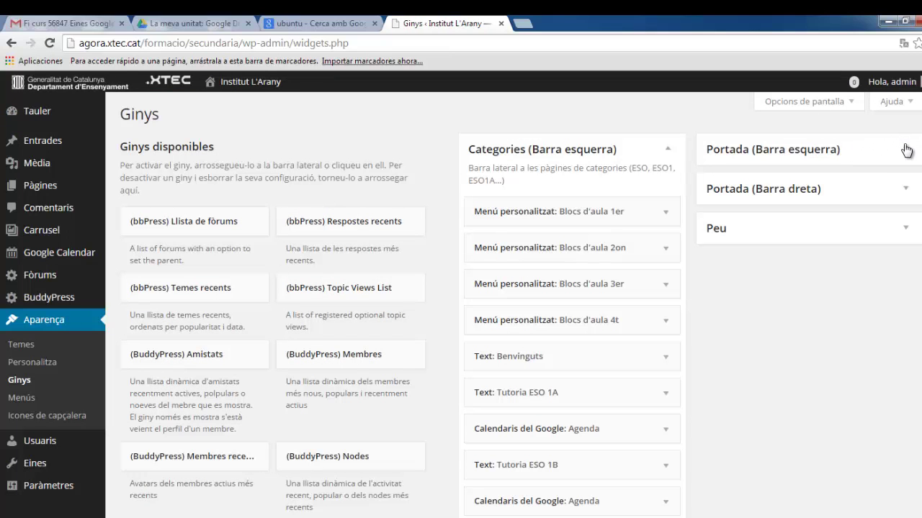
click(906, 150)
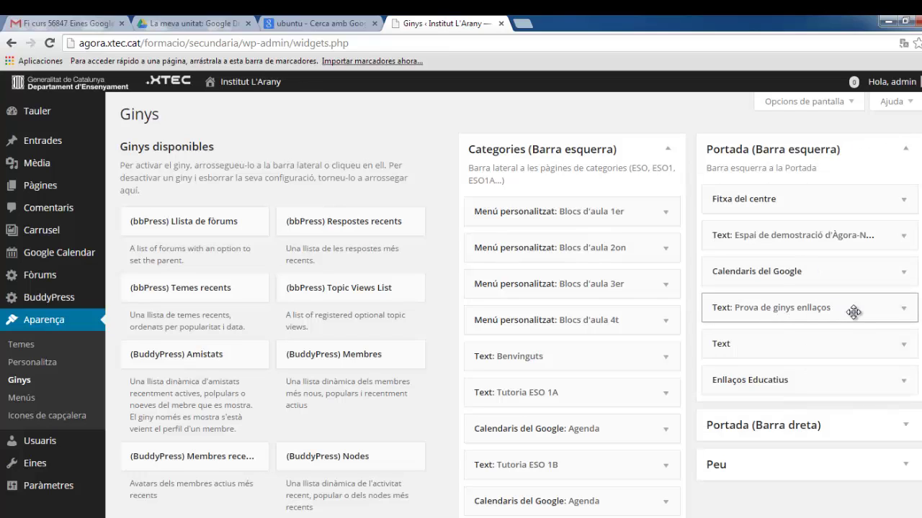
click(903, 310)
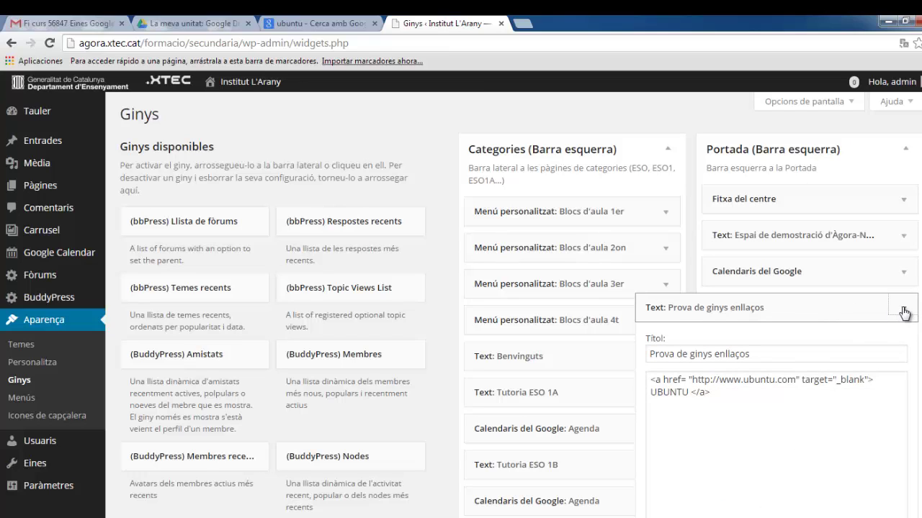
click(720, 394)
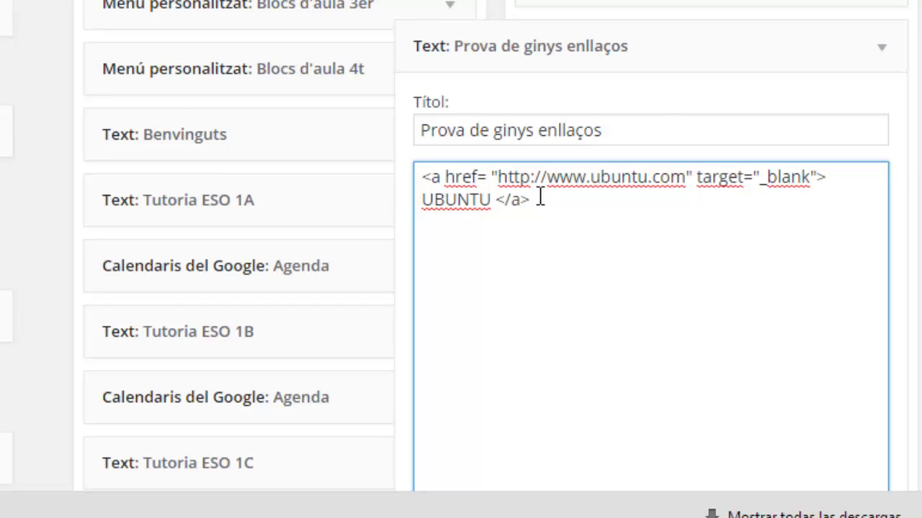
text(3)
text(br)
text(/>)
key(Return)
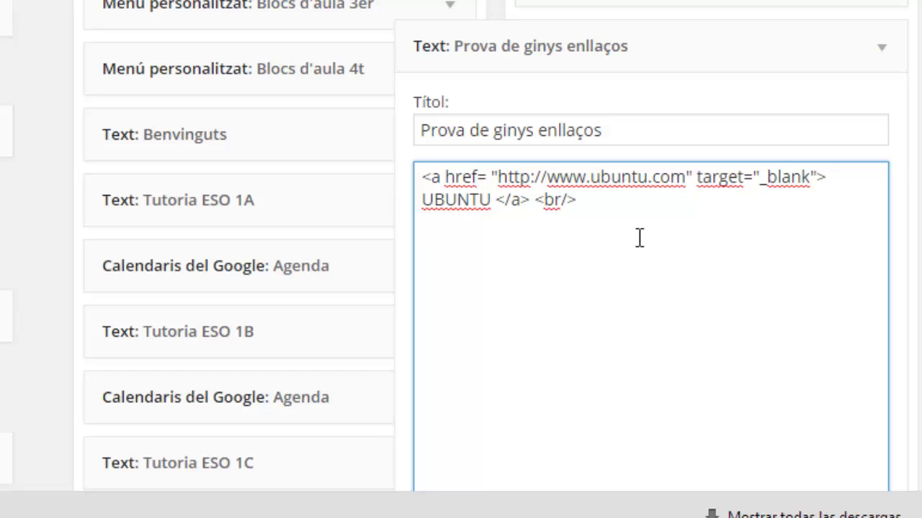